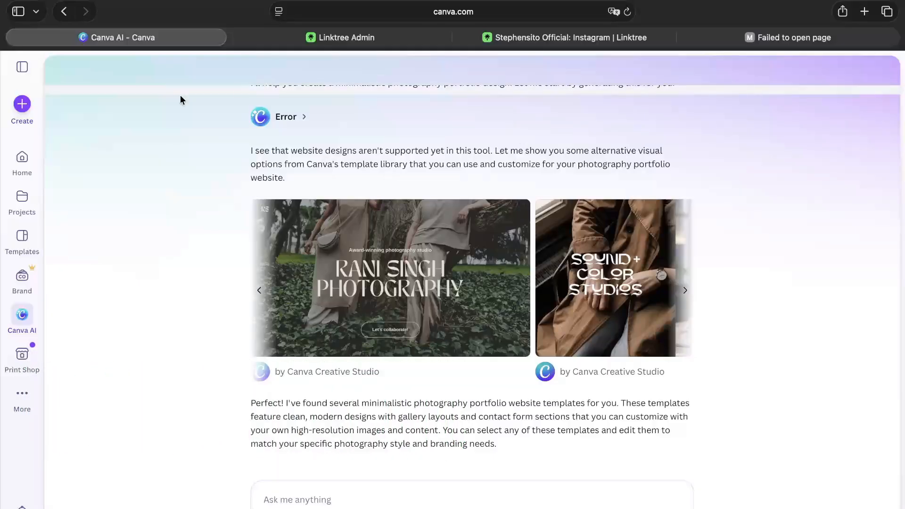
Open the "tech express tutorials" website design from the home page and add a blank page to it
left_click(22, 157)
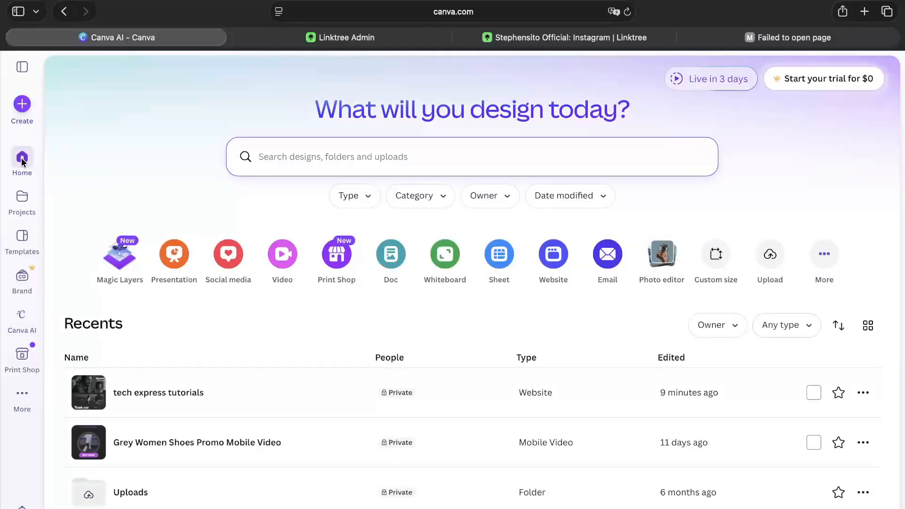
left_click(277, 408)
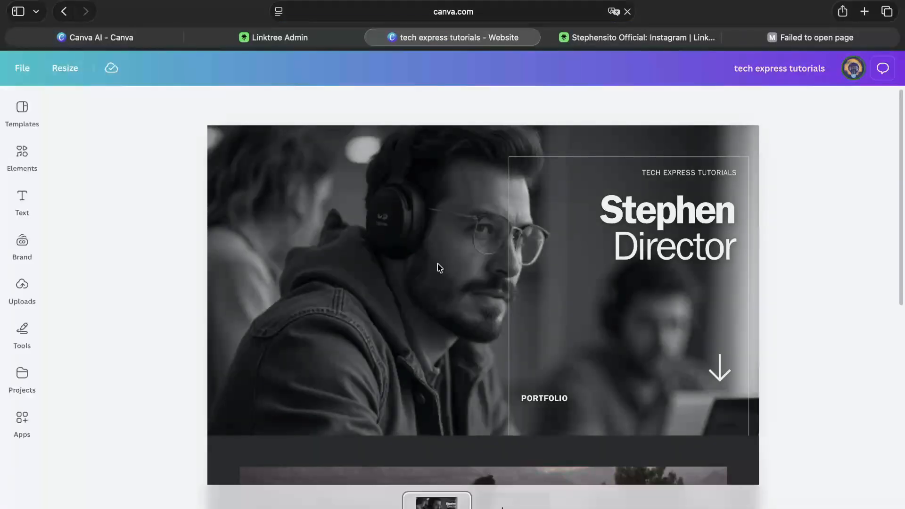
scroll(445, 274, "down", 7)
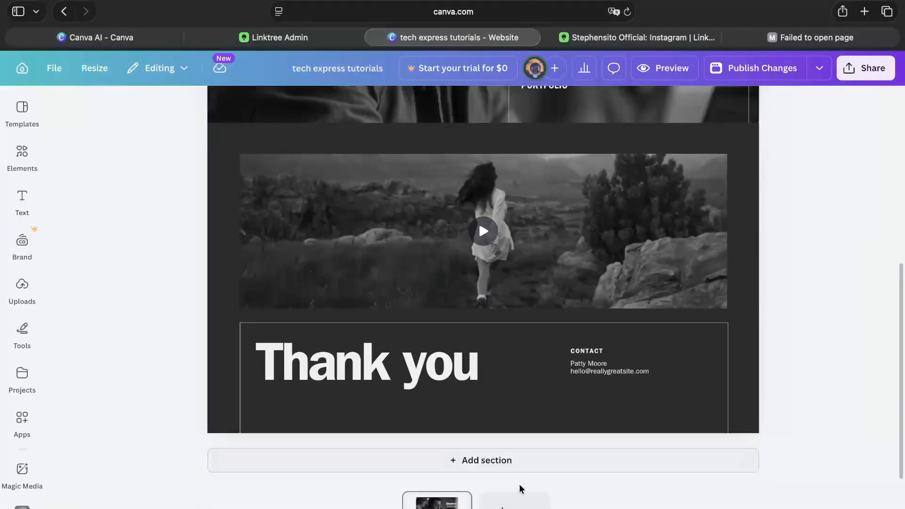
left_click(518, 500)
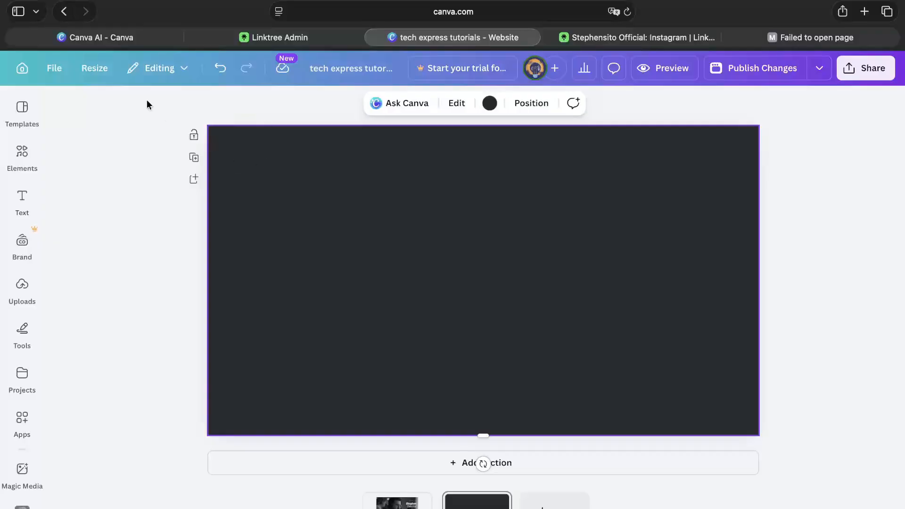
Search the website templates for "price list" and apply the black, yellow and white internal homepage template to the blank page
left_click(23, 111)
left_click(125, 118)
type("pri")
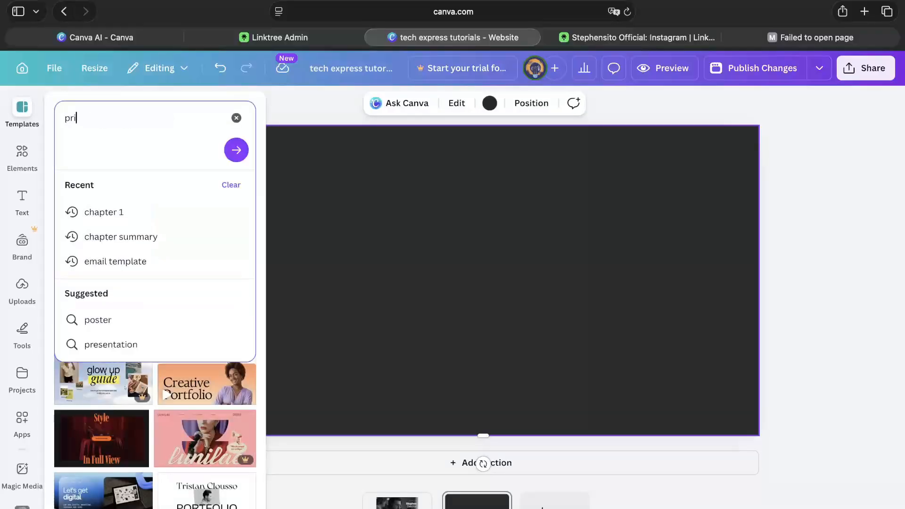
type("ce list")
key("Return")
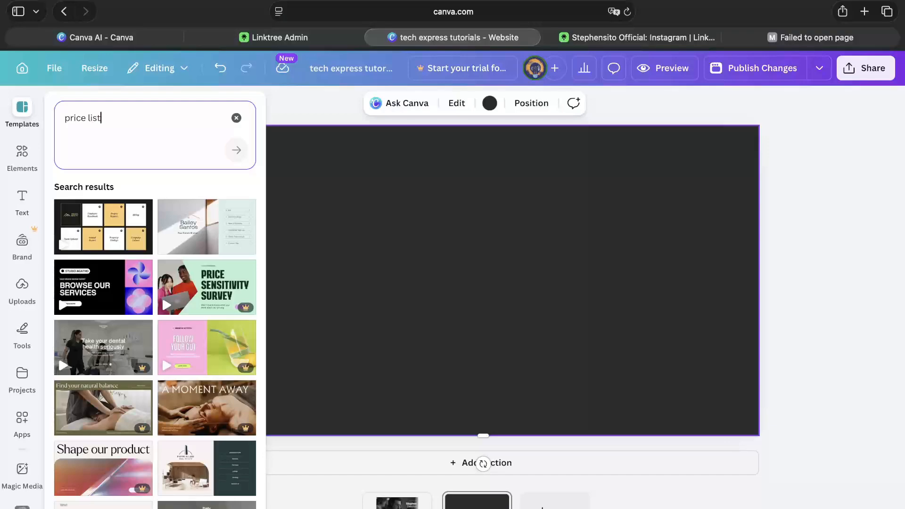
mouse_move(117, 235)
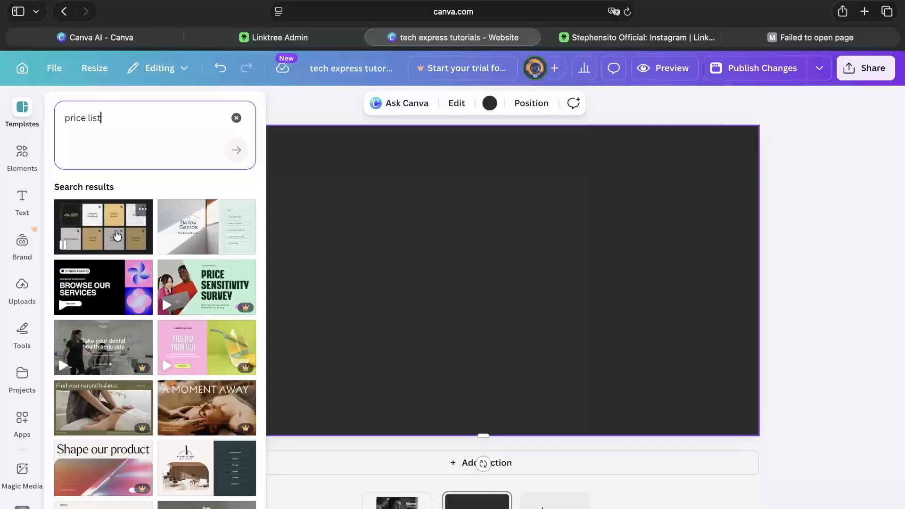
left_click(117, 236)
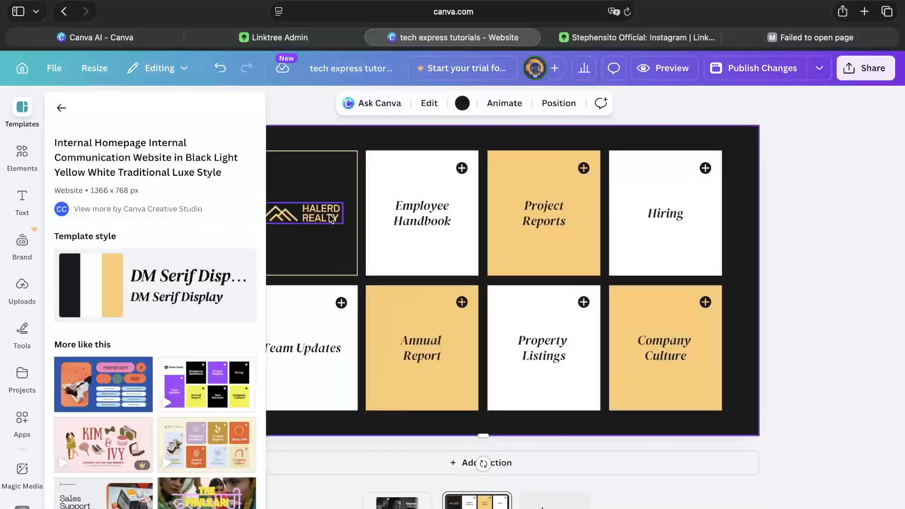
left_click(421, 228)
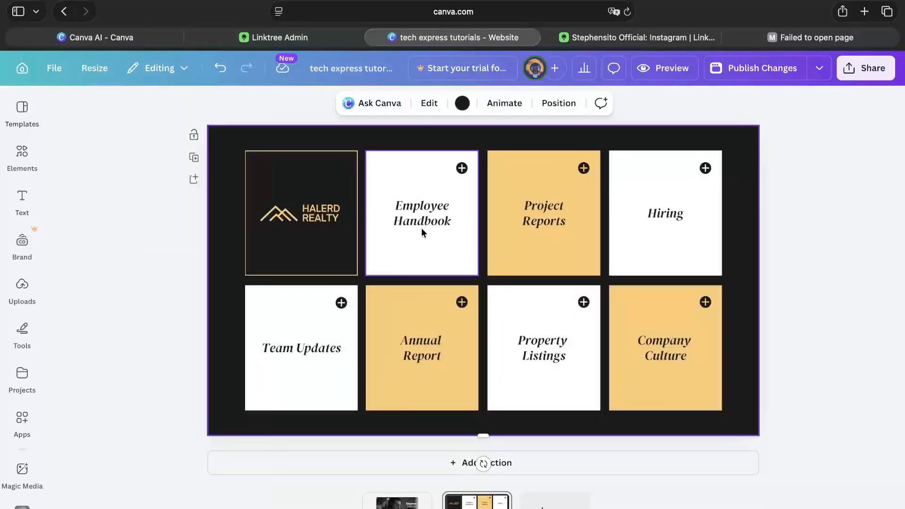
Return to the Canva home page and create a new blank sheet
left_click(98, 36)
scroll(197, 369, "down", 3)
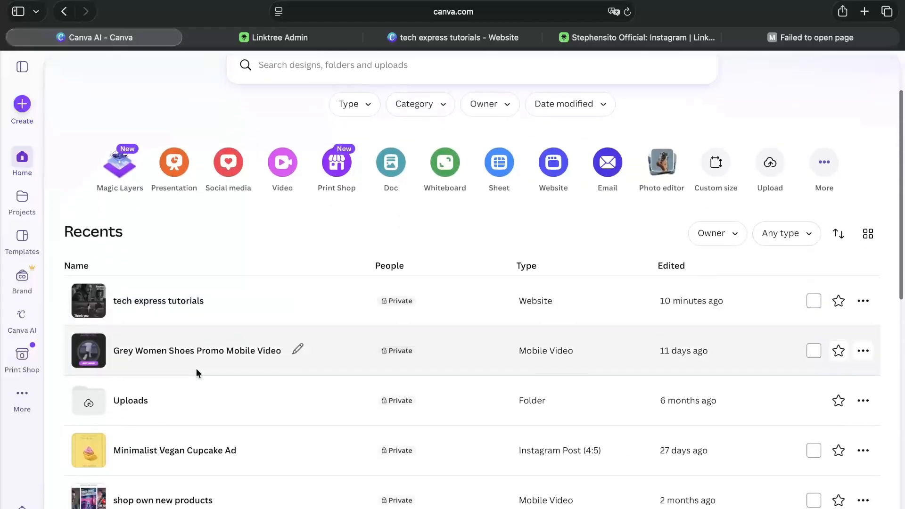
left_click(500, 163)
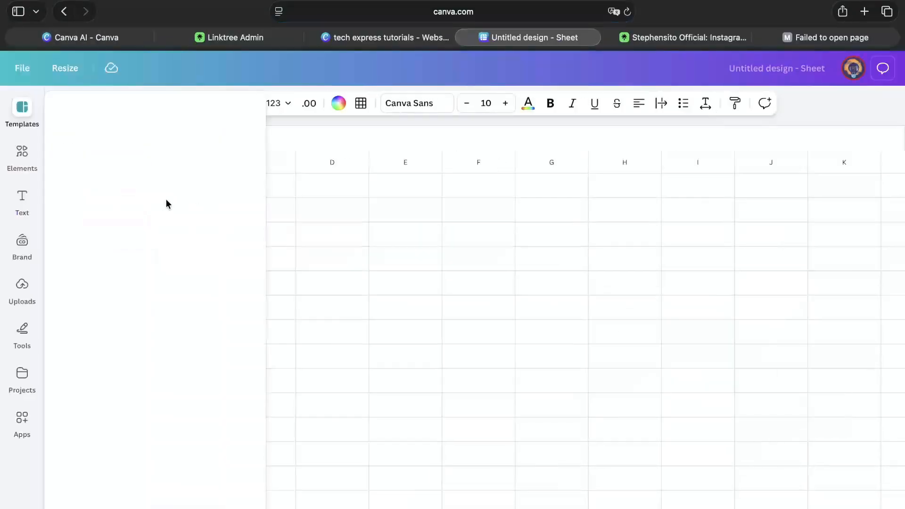
Search the sheet templates for "price lists" and add the orange Price List template as a new page
left_click(135, 124)
type("pric")
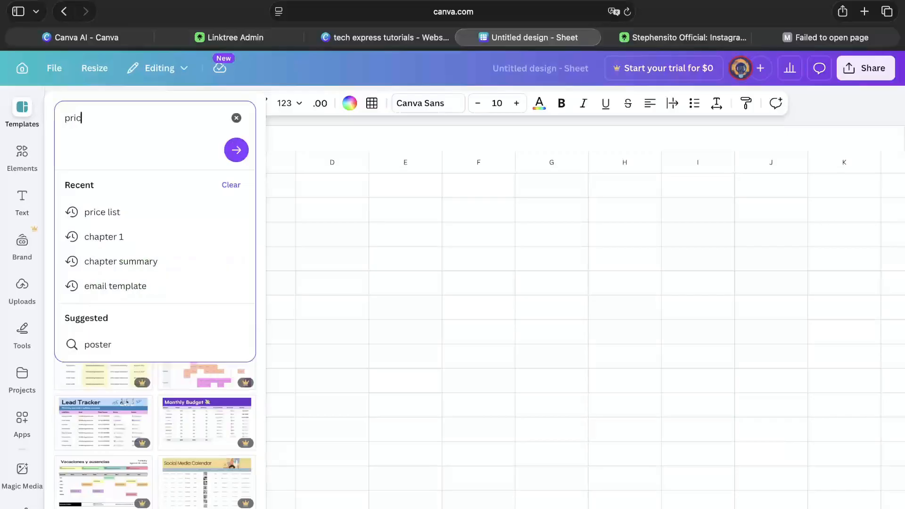
type("e lists")
key("Return")
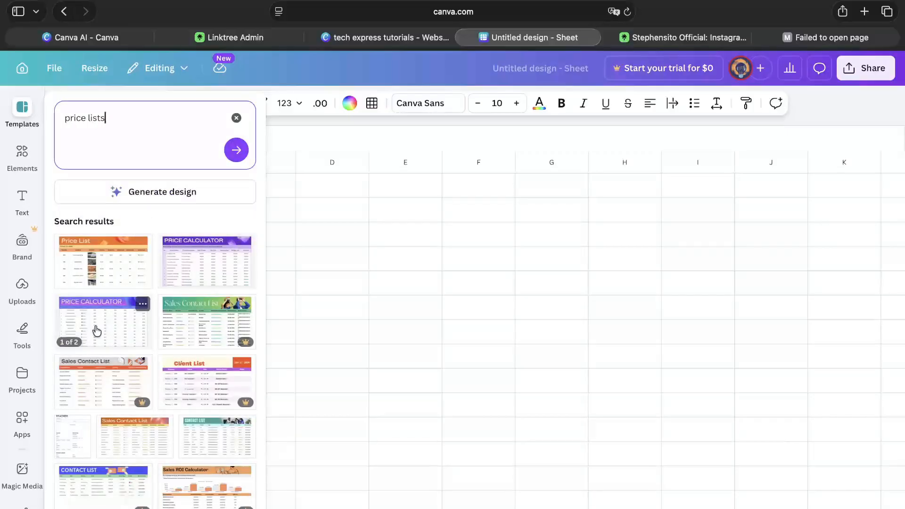
left_click(111, 266)
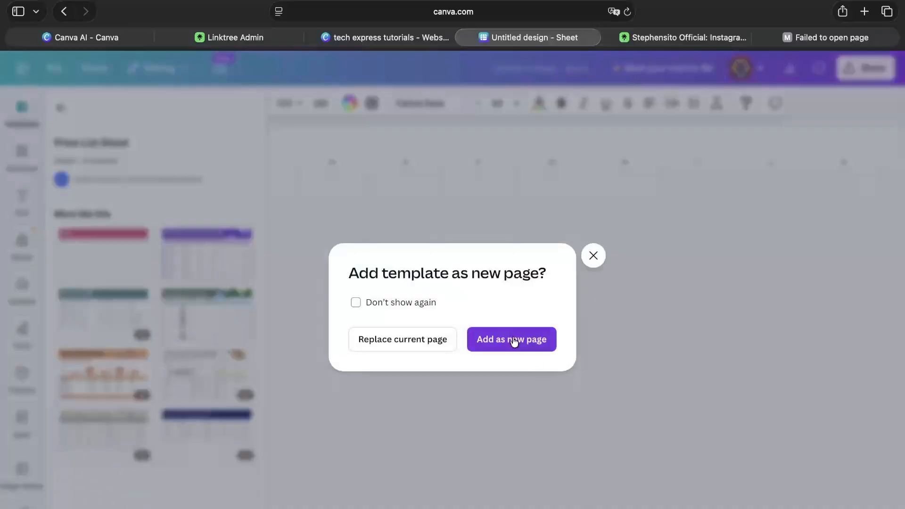
left_click(479, 342)
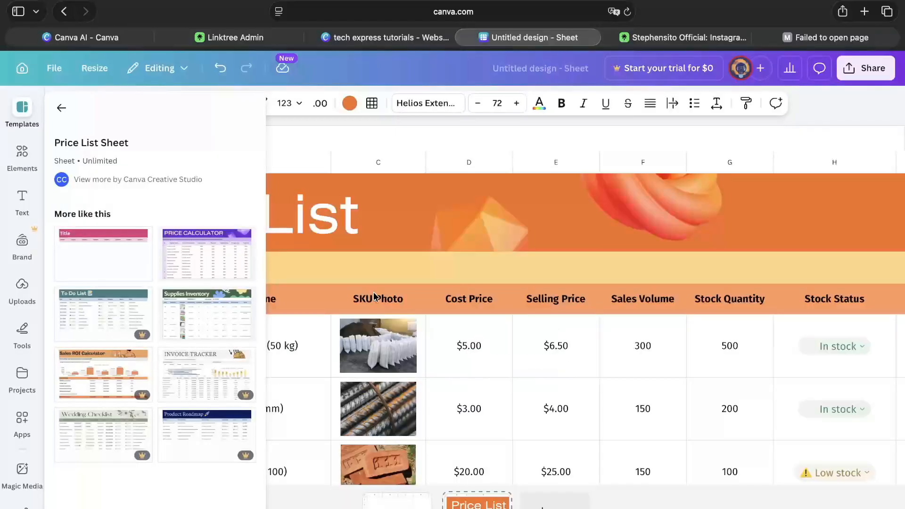
Select the item codes of all five products and view their summary calculations
left_click(469, 346)
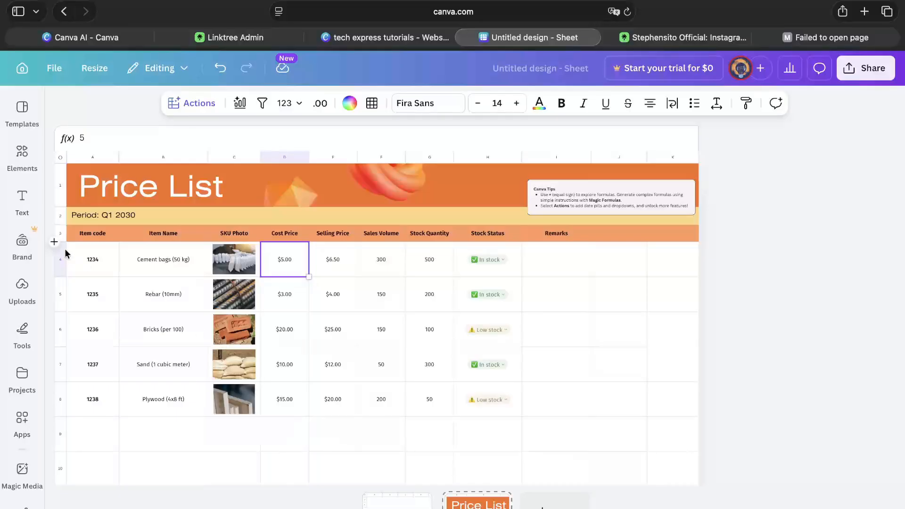
left_click_drag(83, 258, 94, 398)
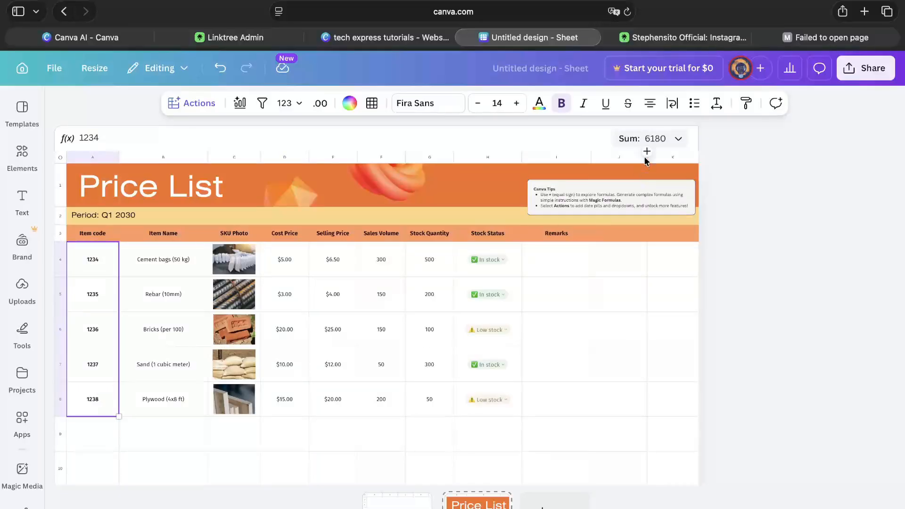
left_click(665, 140)
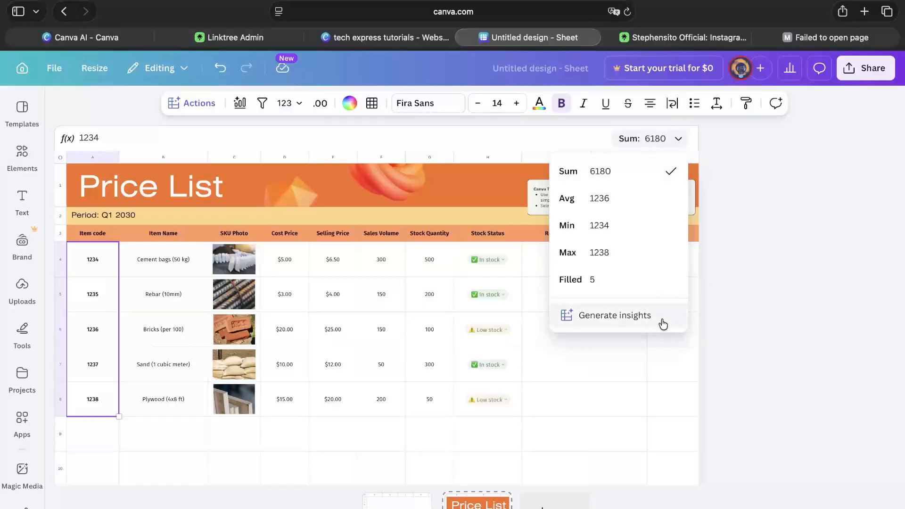
left_click(318, 350)
Open the stock quantity cell of the "Bricks (per 100)" row for editing
left_click(413, 404)
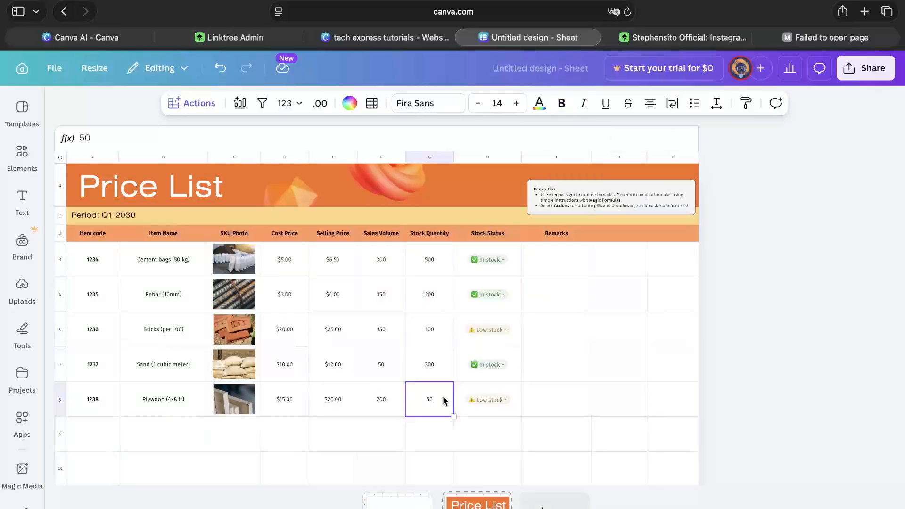
double_click(433, 356)
left_click(432, 332)
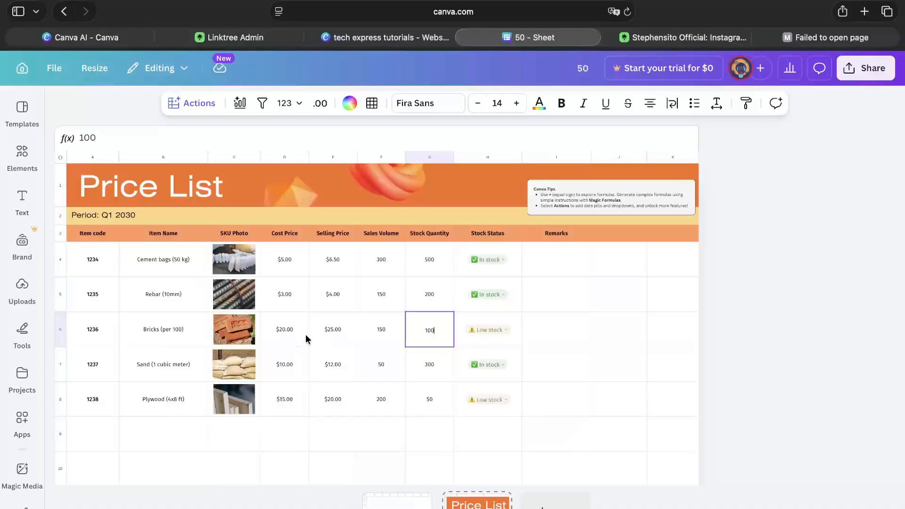
Open Magic Charts, select the price, sales volume and stock quantity cells D4:G8, and review the suggested charts
left_click(240, 104)
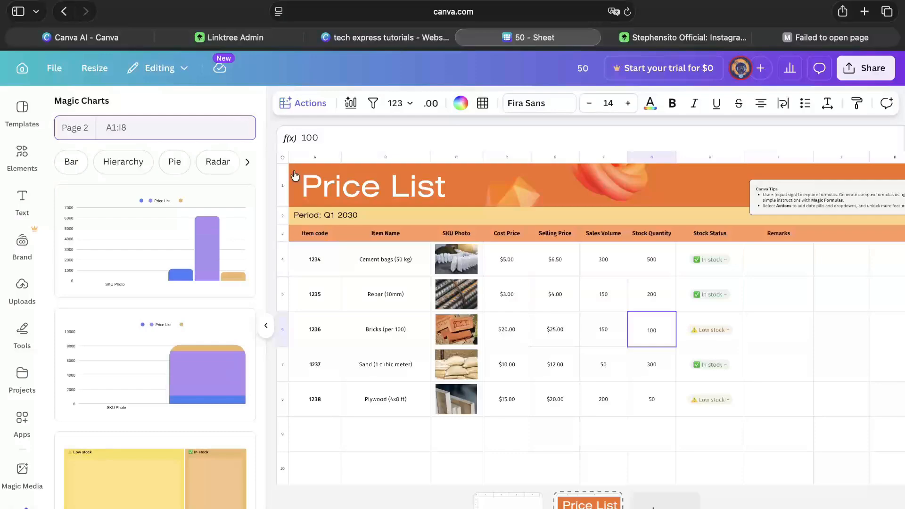
scroll(189, 372, "down", 3)
left_click(661, 408)
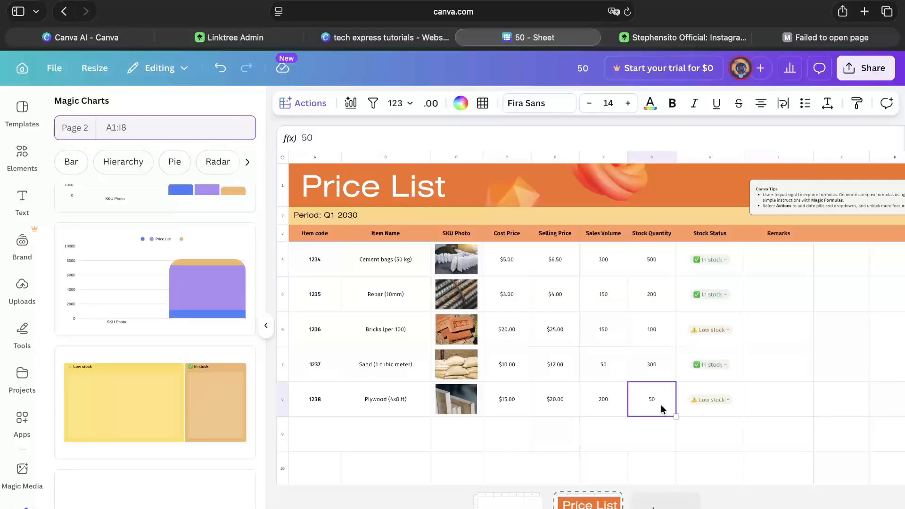
left_click_drag(661, 408, 507, 258)
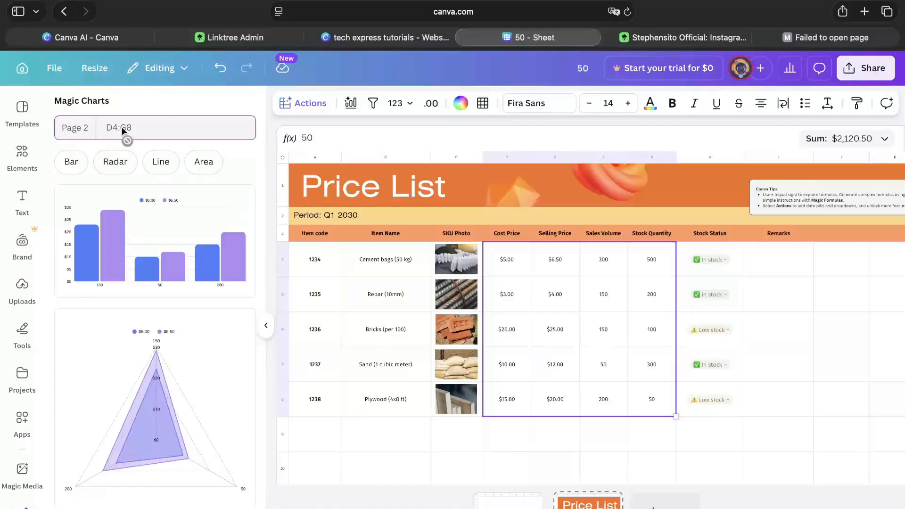
scroll(150, 258, "down", 10)
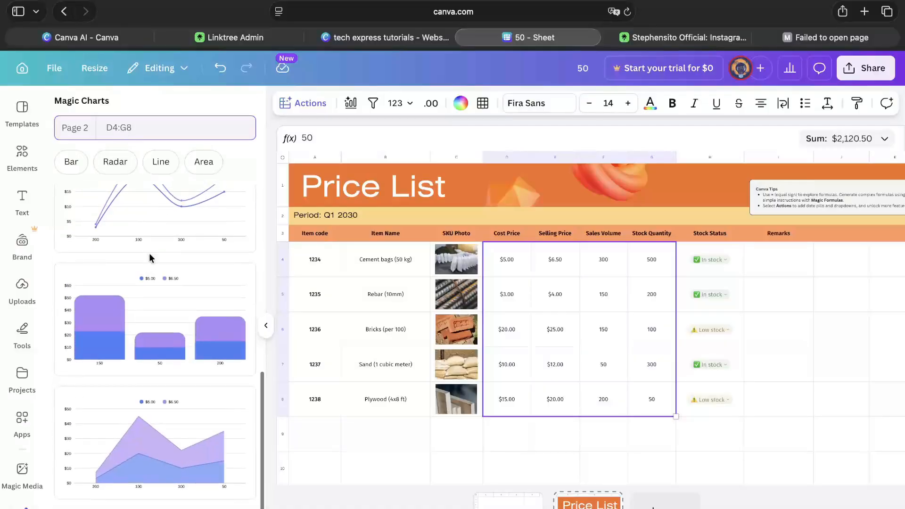
left_click(307, 103)
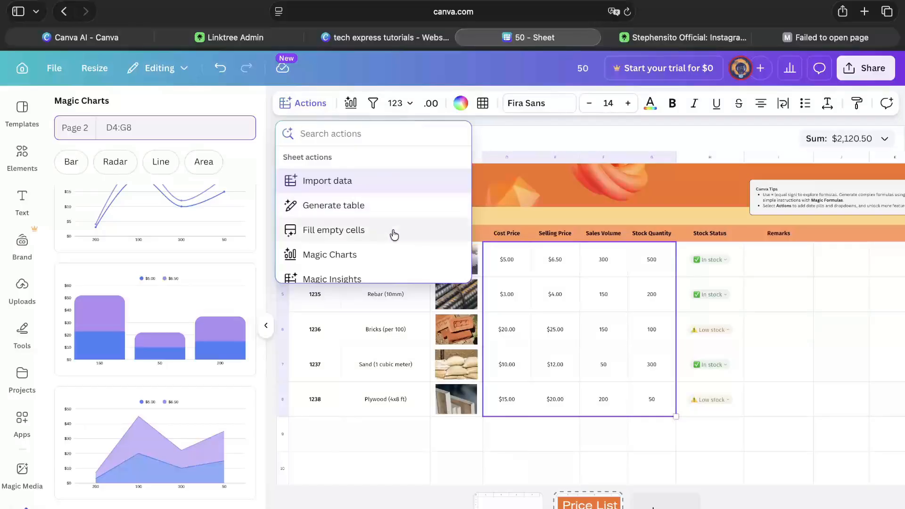
left_click(376, 211)
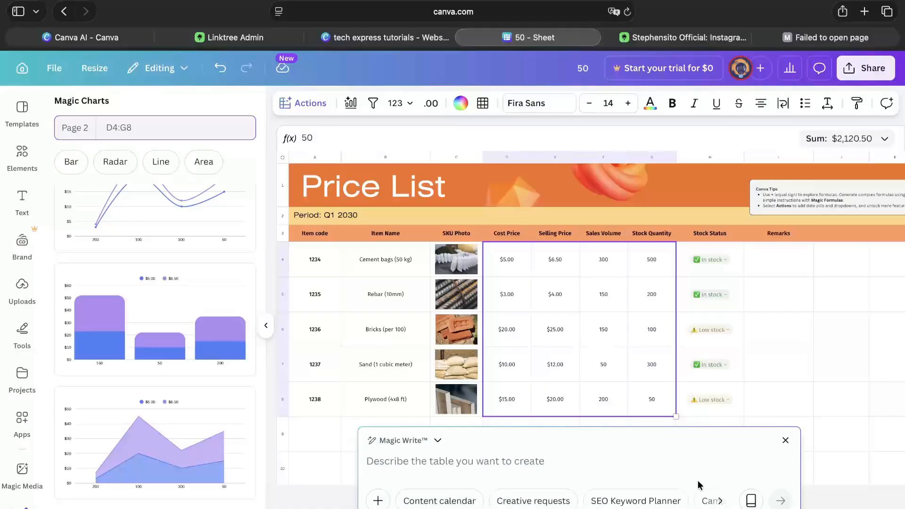
left_click(785, 442)
left_click(616, 412)
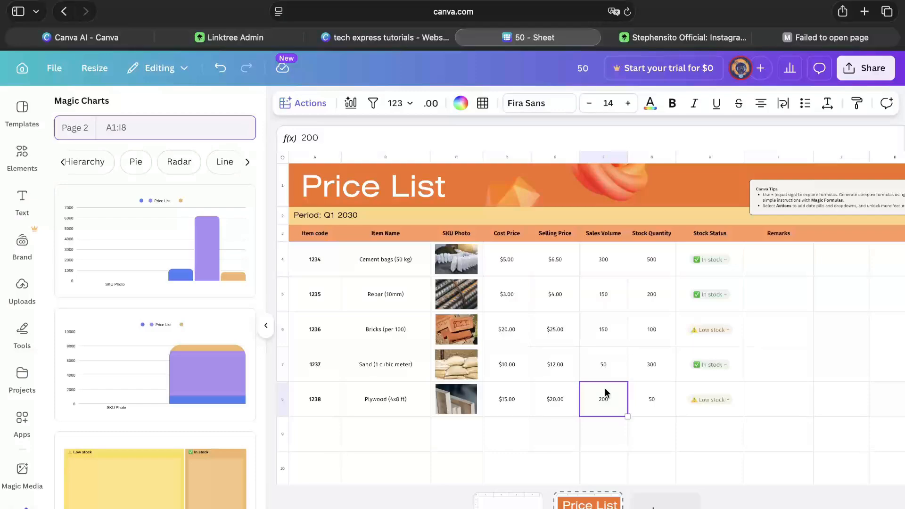
Look through the Brand Kit categories, including Guidelines, Photos and Graphics
left_click(22, 243)
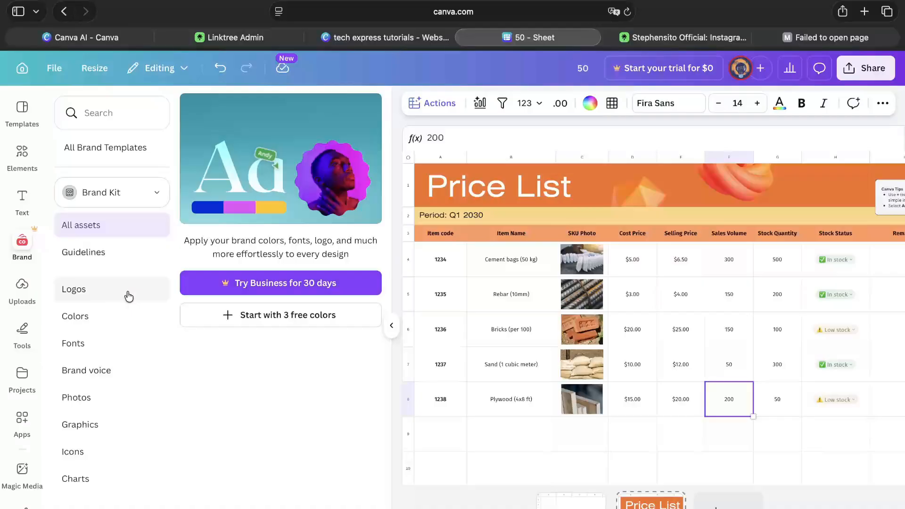
left_click(116, 257)
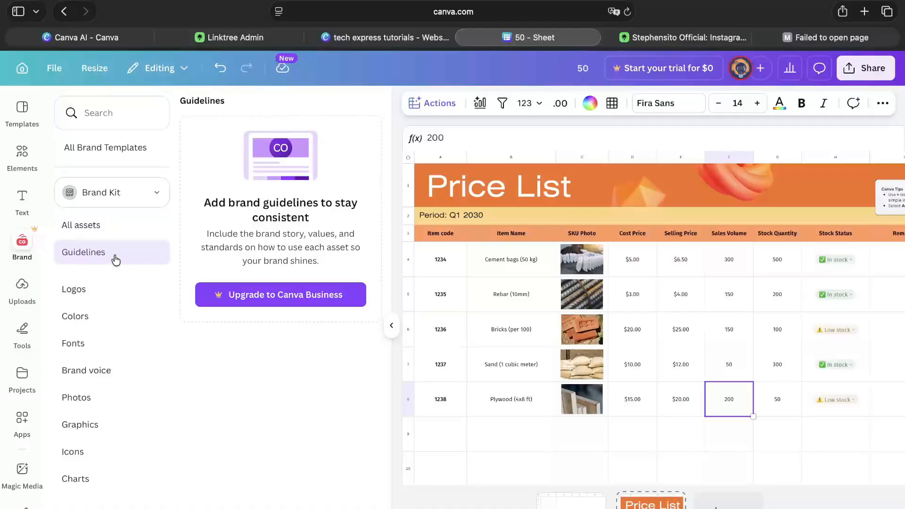
left_click(104, 403)
left_click(104, 424)
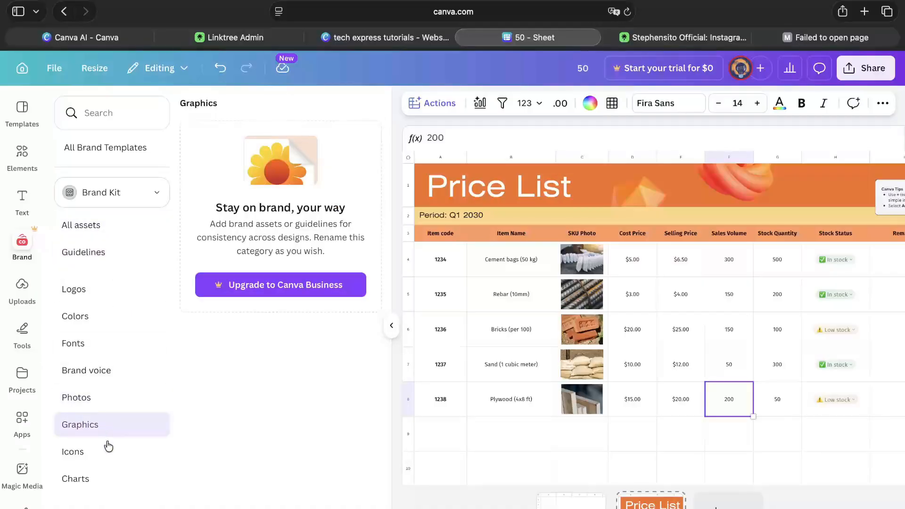
Search the Canva apps for "bulk" and open the Bulk create app
left_click(23, 424)
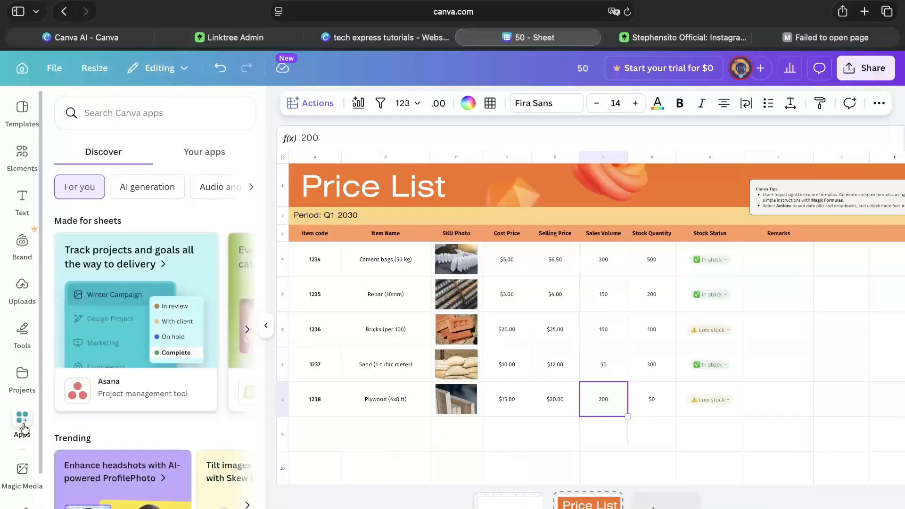
left_click(134, 126)
type("bulk")
key("Return")
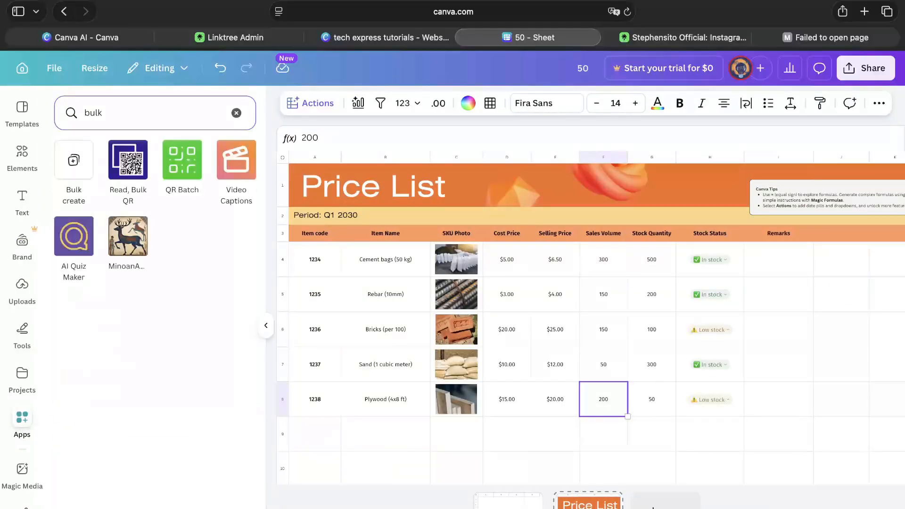
left_click(74, 160)
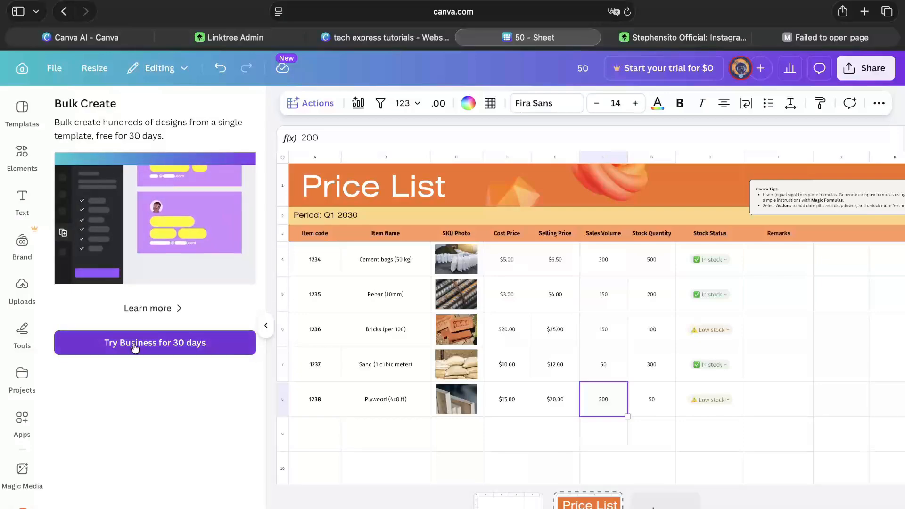
left_click_drag(598, 404, 510, 263)
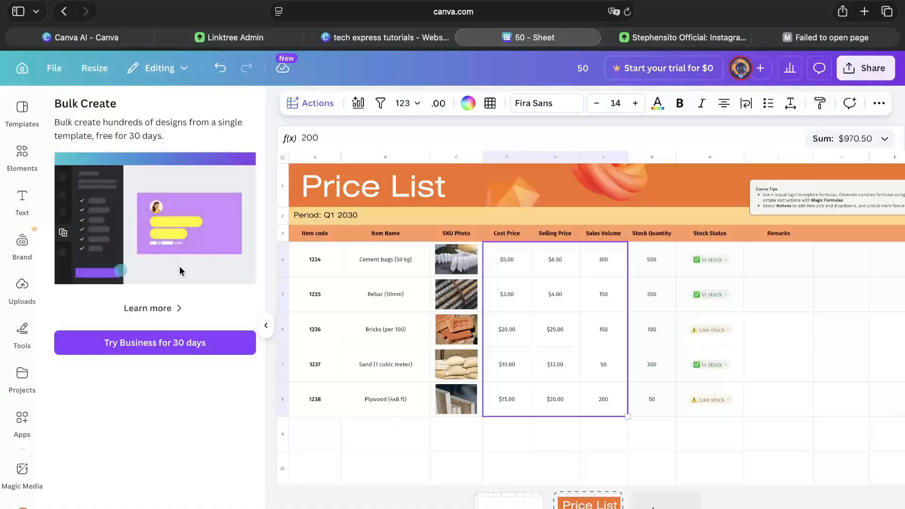
right_click(500, 323)
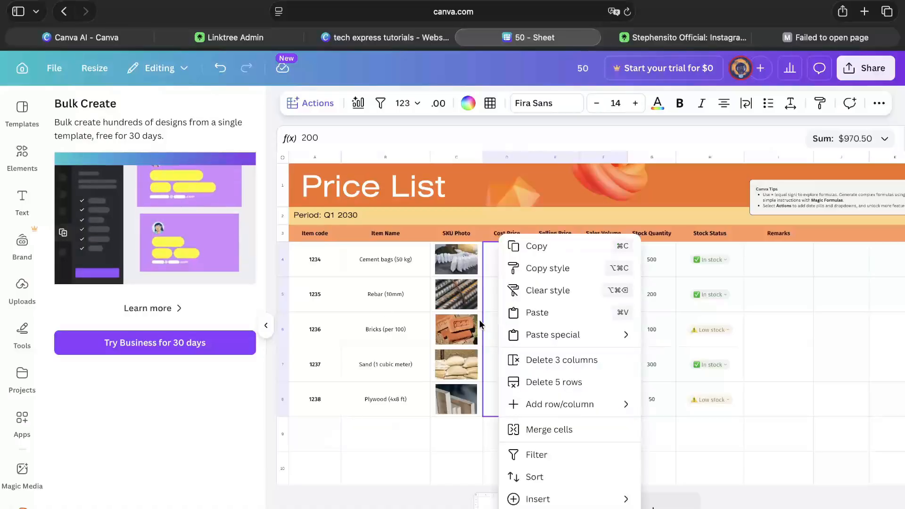
key("Escape")
left_click(616, 401)
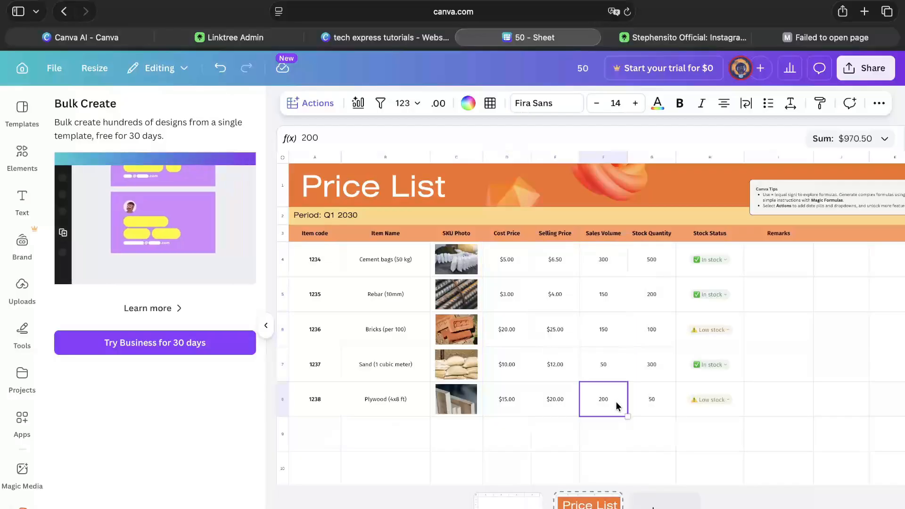
Select the product data cells A4:G8 and start Magic Write on them
left_click_drag(644, 403, 302, 254)
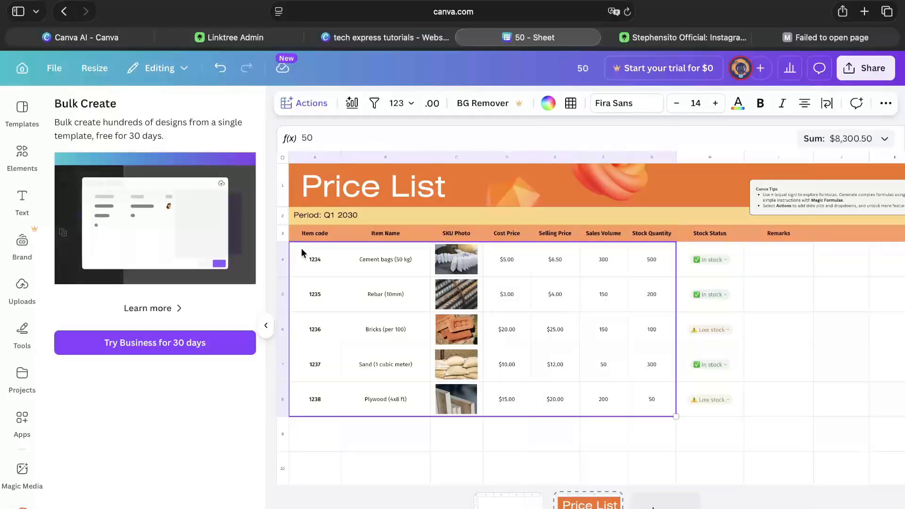
left_click(306, 103)
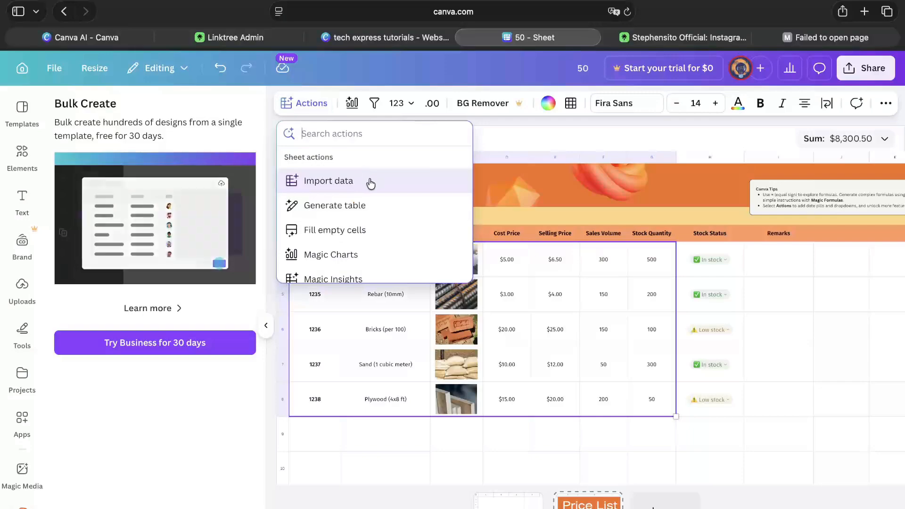
scroll(366, 210, "down", 3)
scroll(367, 210, "up", 1)
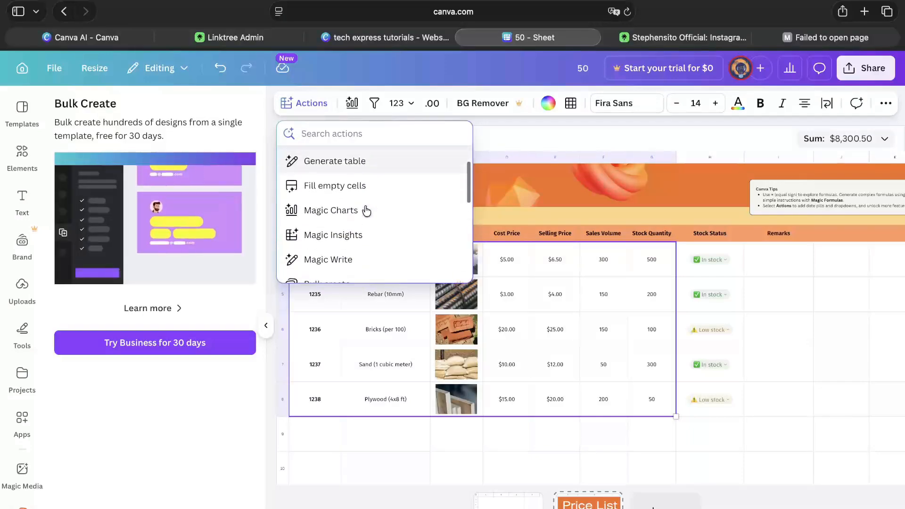
scroll(354, 183, "down", 2)
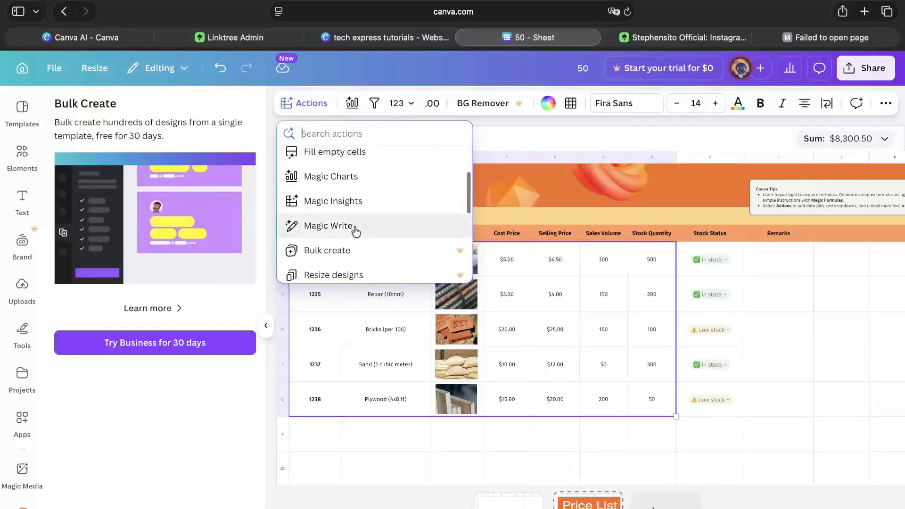
left_click(329, 226)
Generate a table with the Magic Write prompt "create a price list of this products" and open the "This but..." refinement prompt
type("create a ")
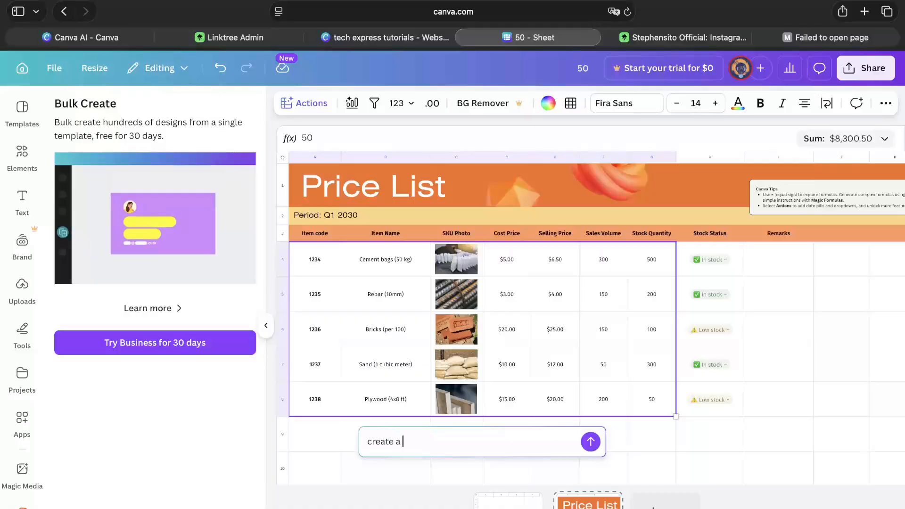
type("pirce lis")
key("BackSpace")
key("BackSpace")
key("BackSpace")
key("BackSpace")
key("BackSpace")
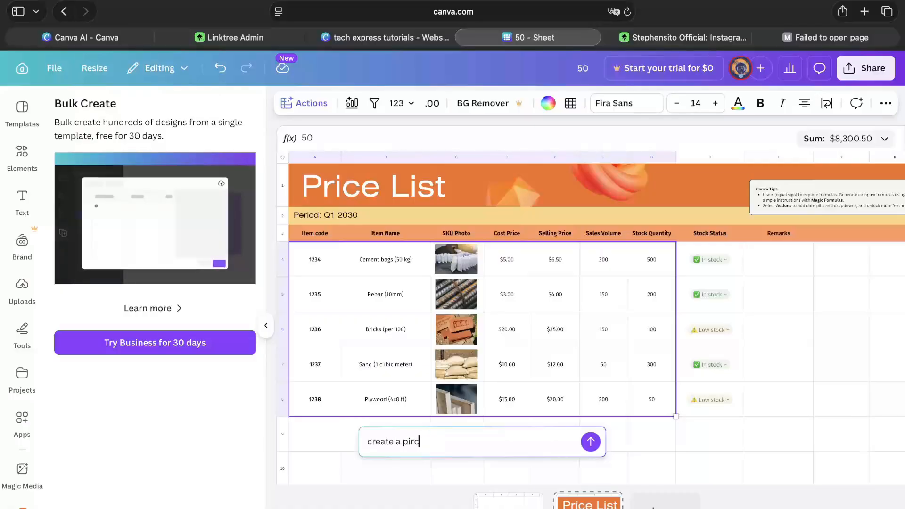
type("ice po")
type("list of")
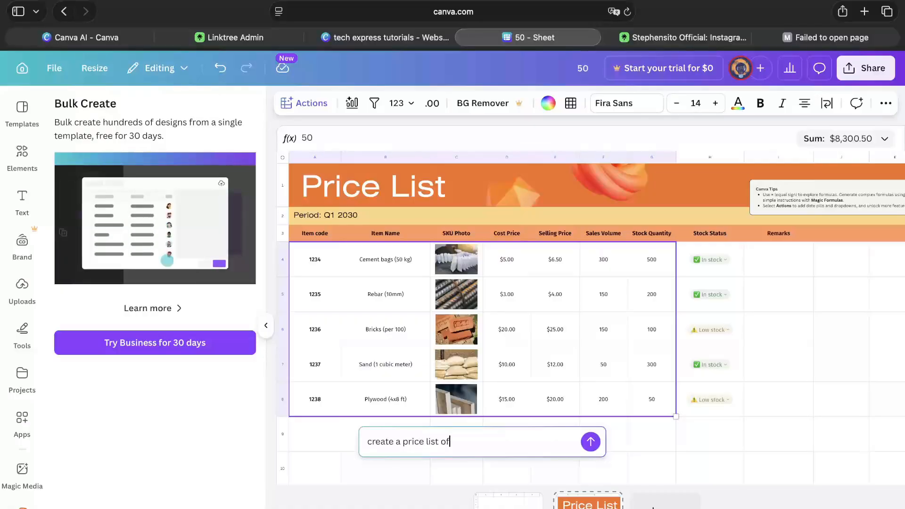
type(" this products")
key("Return")
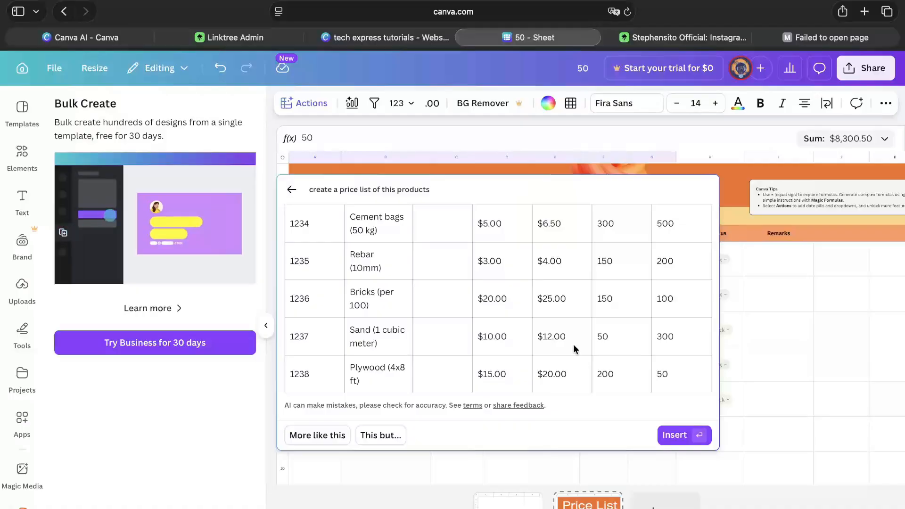
left_click(382, 436)
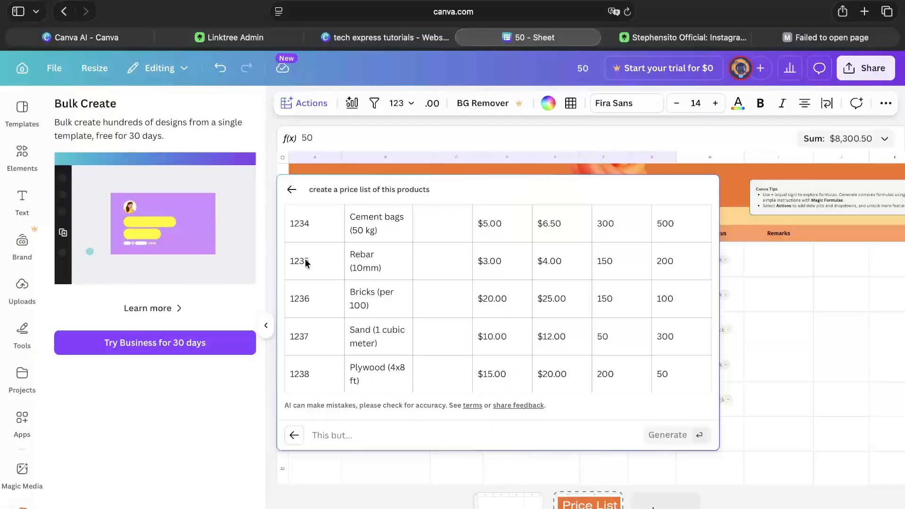
Review the options to resize, translate or transform the design into a Doc
left_click(89, 68)
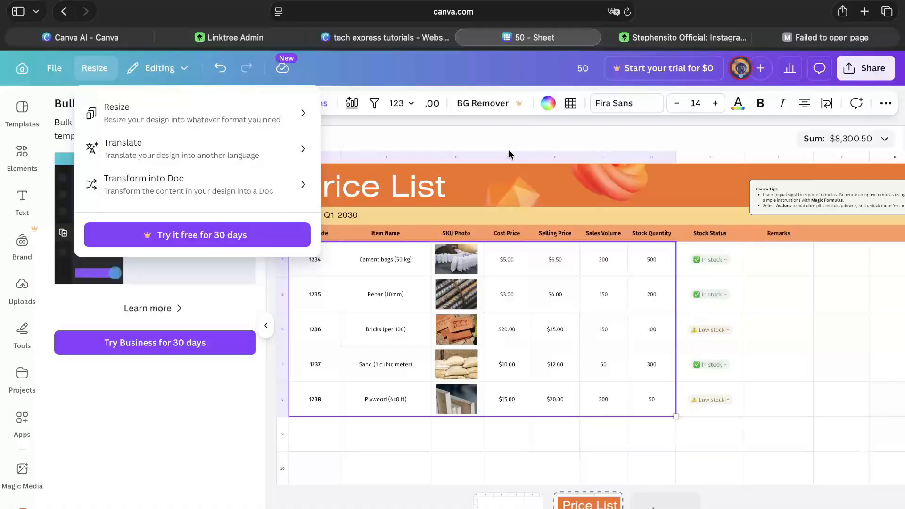
left_click(471, 70)
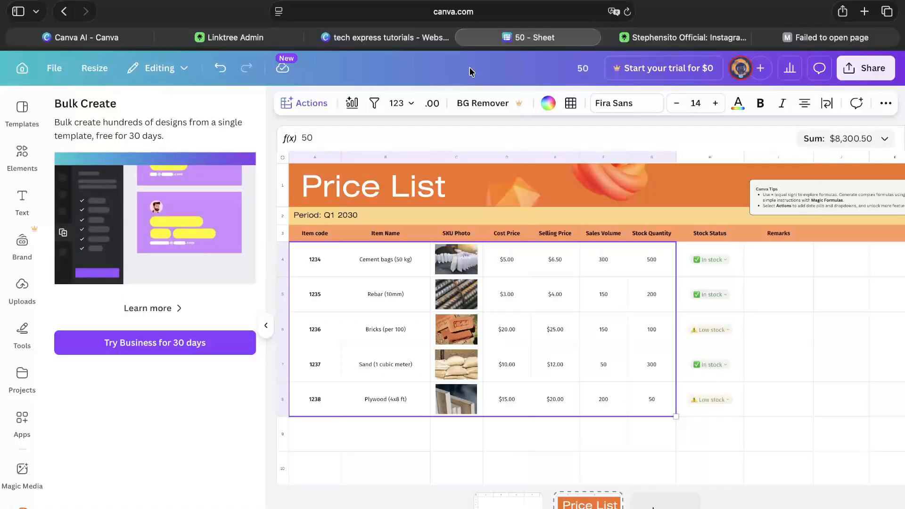
Open the design's download settings and list the available file types
left_click(859, 77)
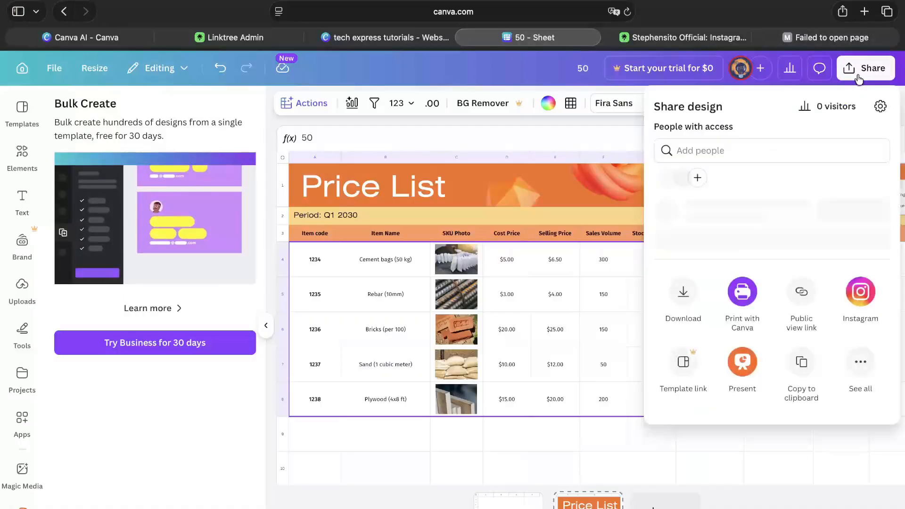
left_click(683, 347)
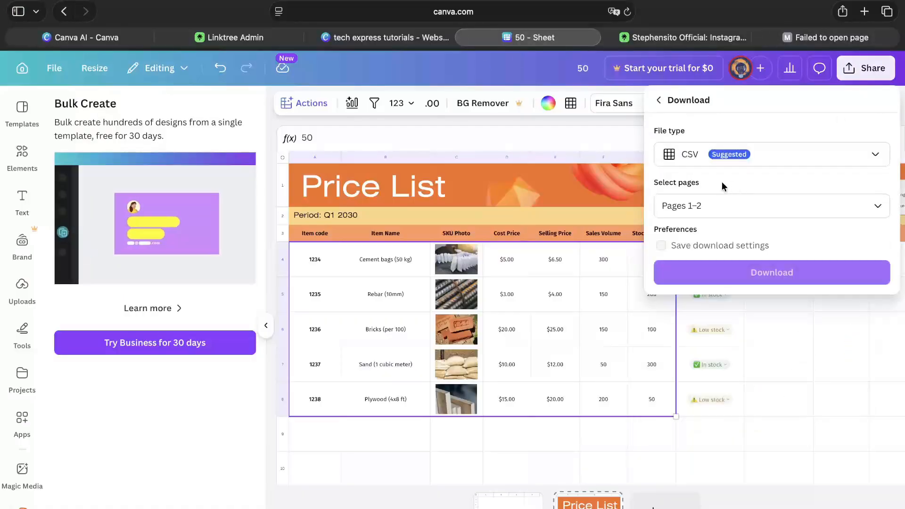
left_click(698, 155)
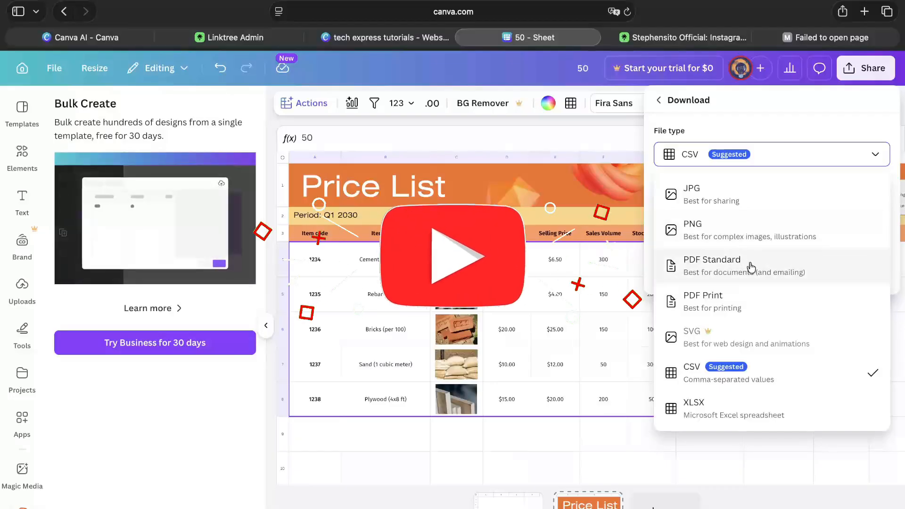